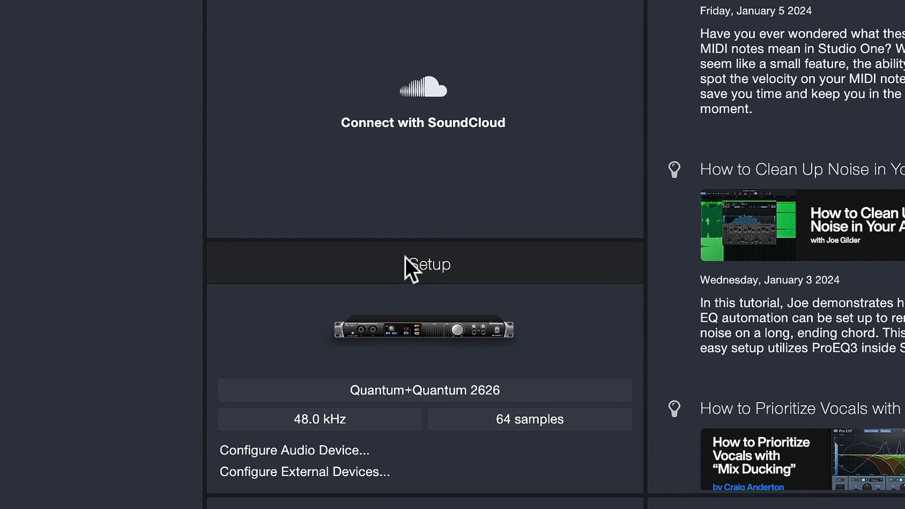
Dismiss the audio setup dialog and application menu, then open Preferences with Cmd+Comma
click(420, 326)
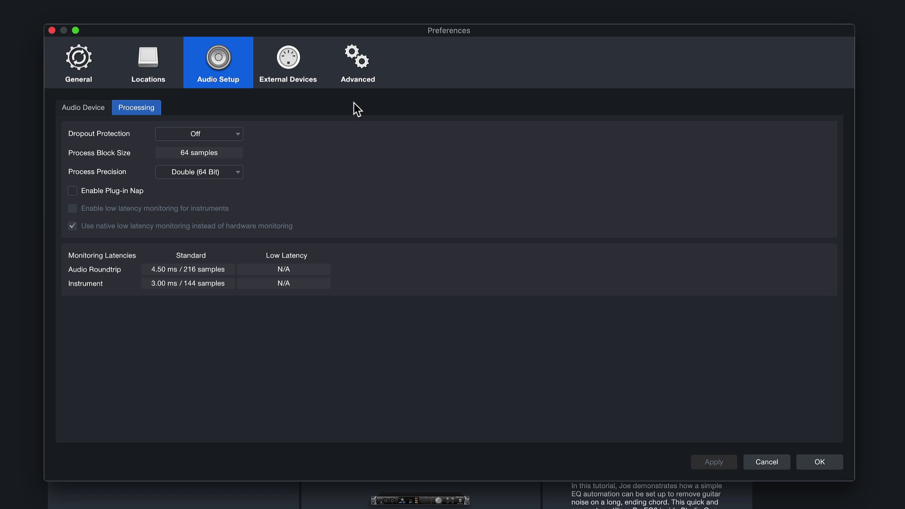
click(767, 462)
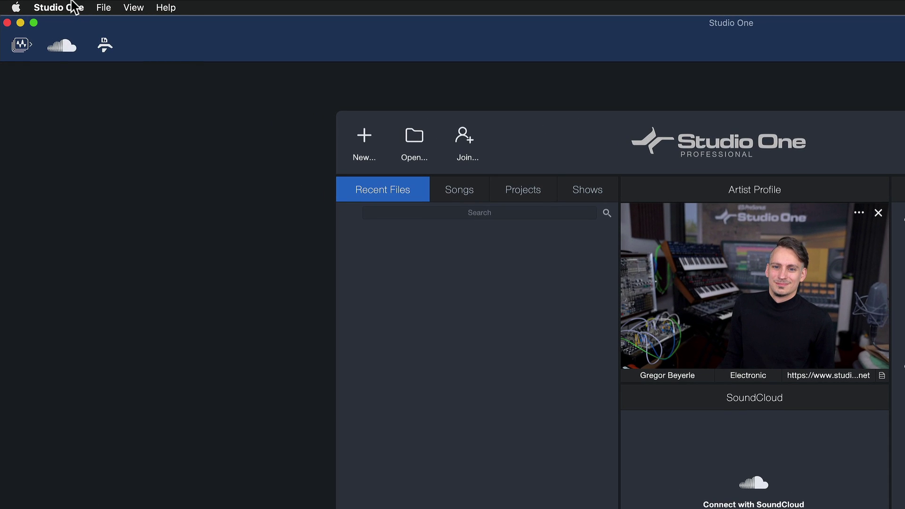
click(57, 4)
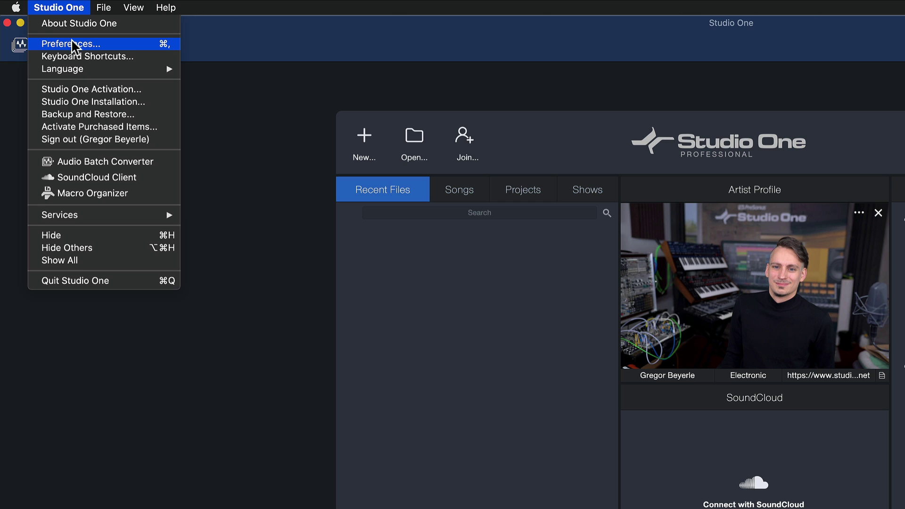
click(405, 332)
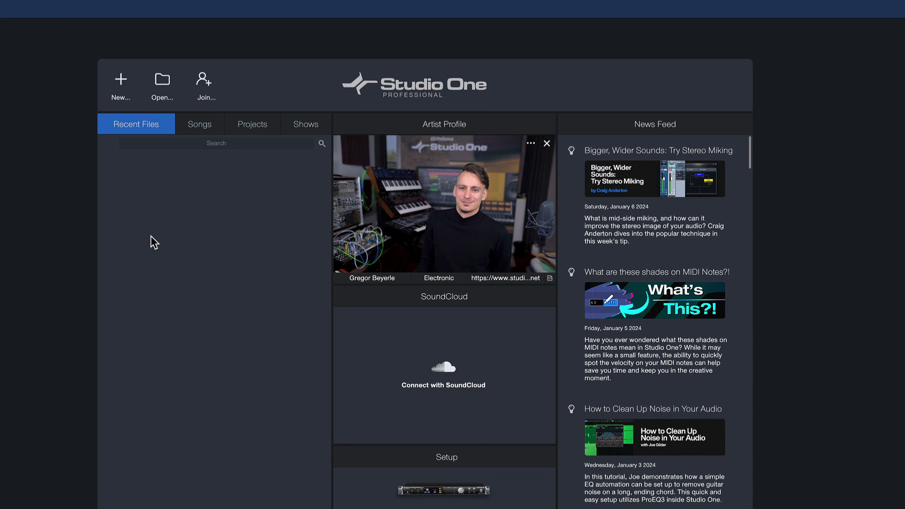
key(super+comma)
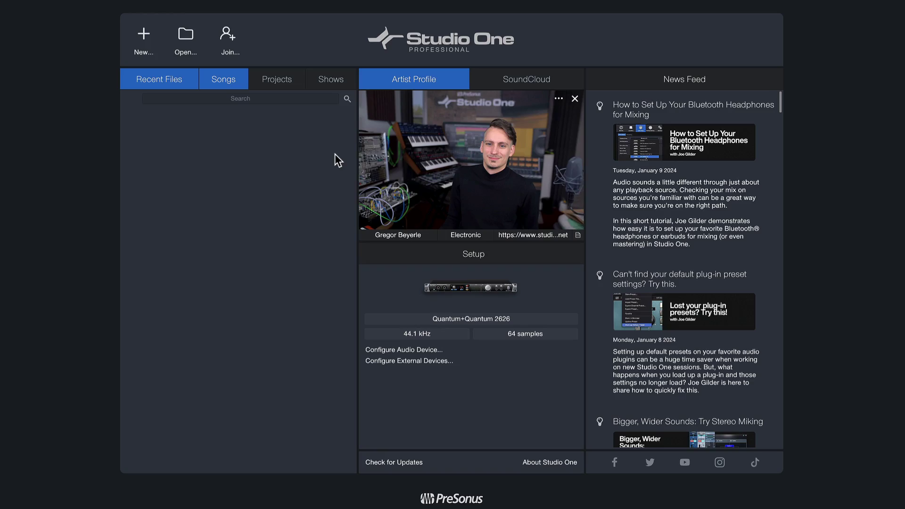
Switch the start page list to Projects, then to Shows
click(288, 80)
click(343, 81)
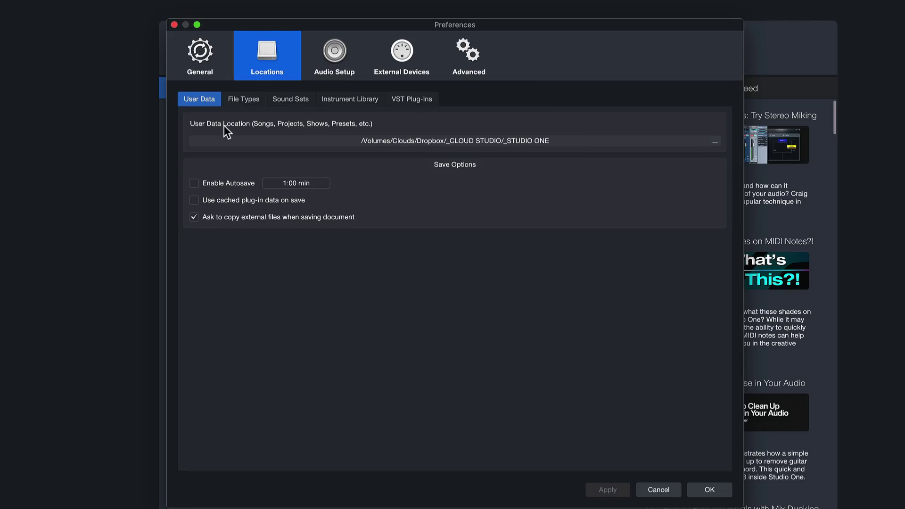
Tick Enable Autosave and drag its interval field until it reads 11:05 min
click(211, 183)
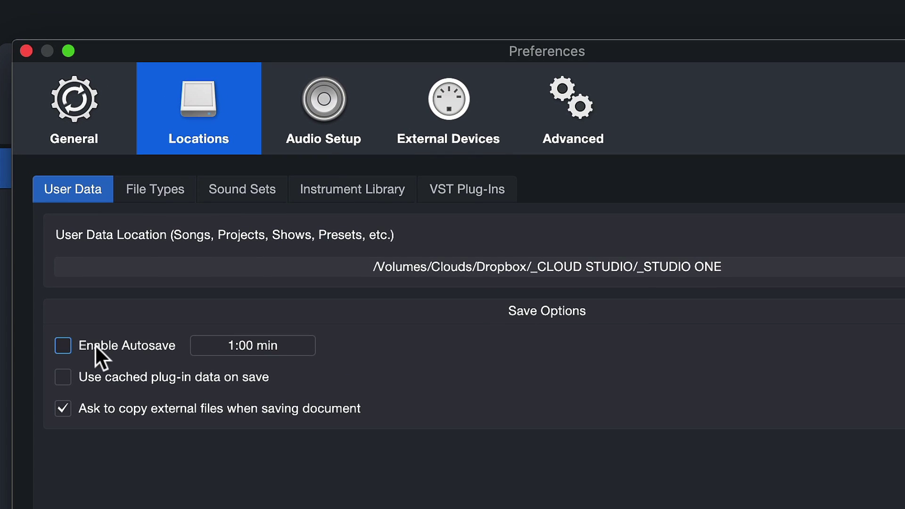
click(211, 183)
click(97, 345)
click(97, 346)
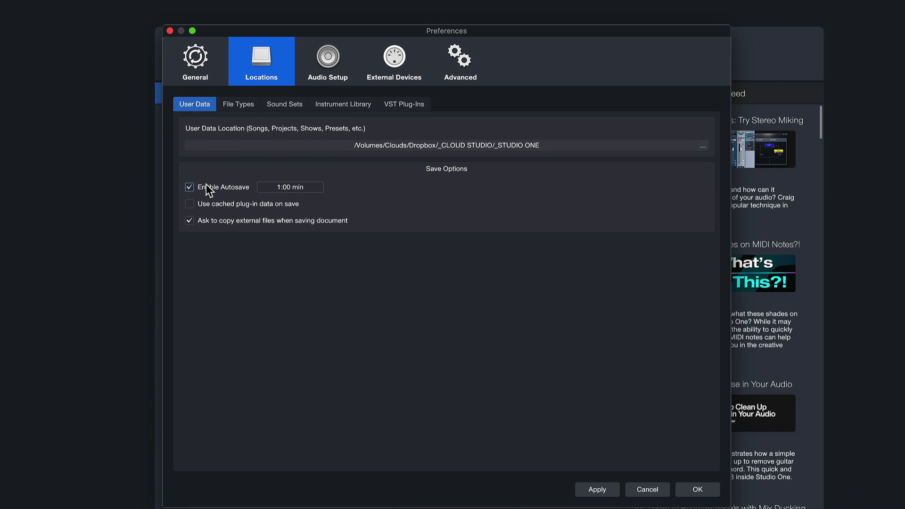
drag(289, 187, 299, 396)
drag(300, 413, 323, 3)
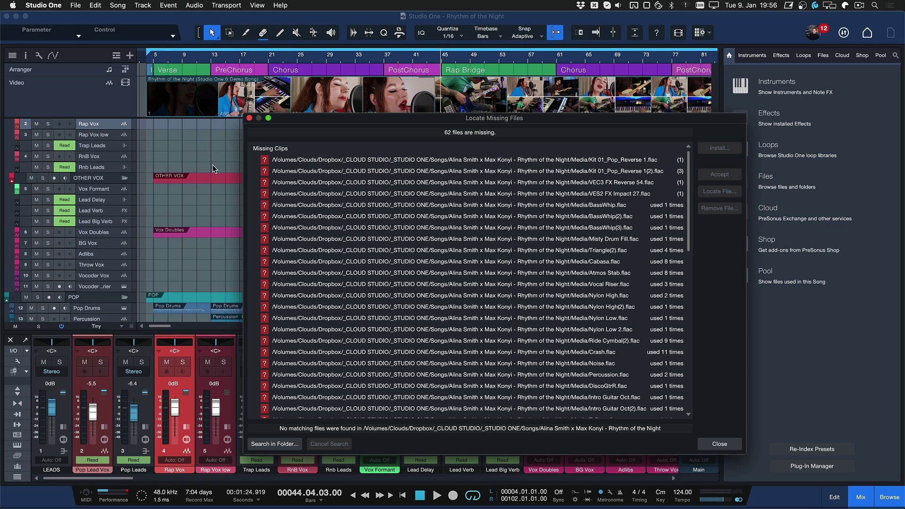
Browse the missing files list, selecting entries such as Kit 01_Pop_Reverse 1(2).flac
click(660, 162)
click(664, 173)
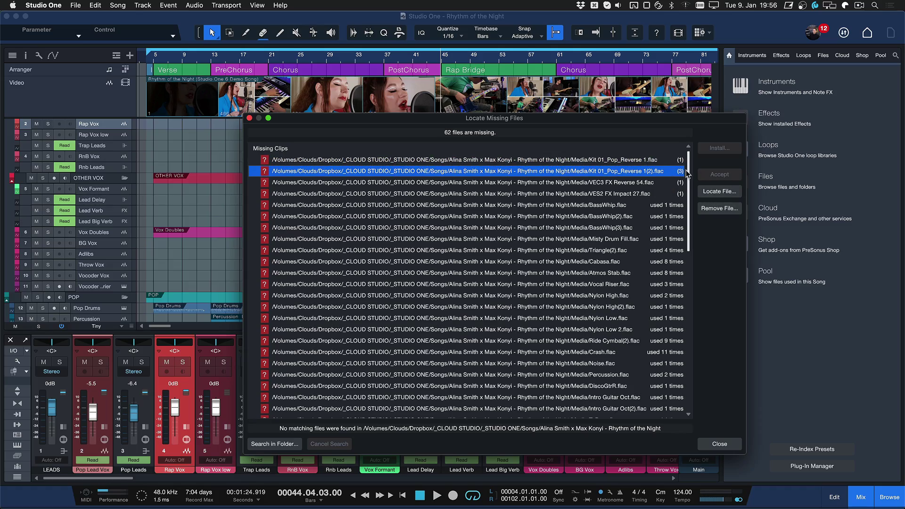
scroll(686, 188, down, 2)
scroll(686, 188, down, 5)
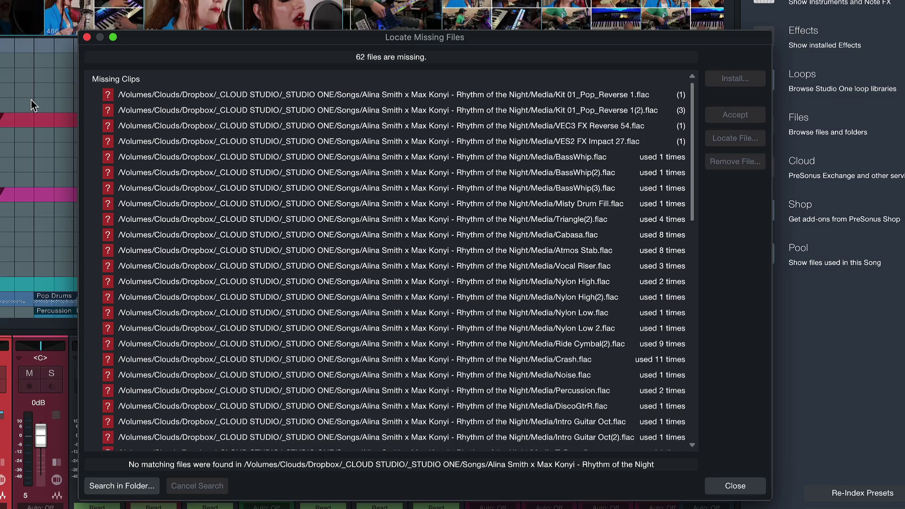
click(636, 96)
click(656, 112)
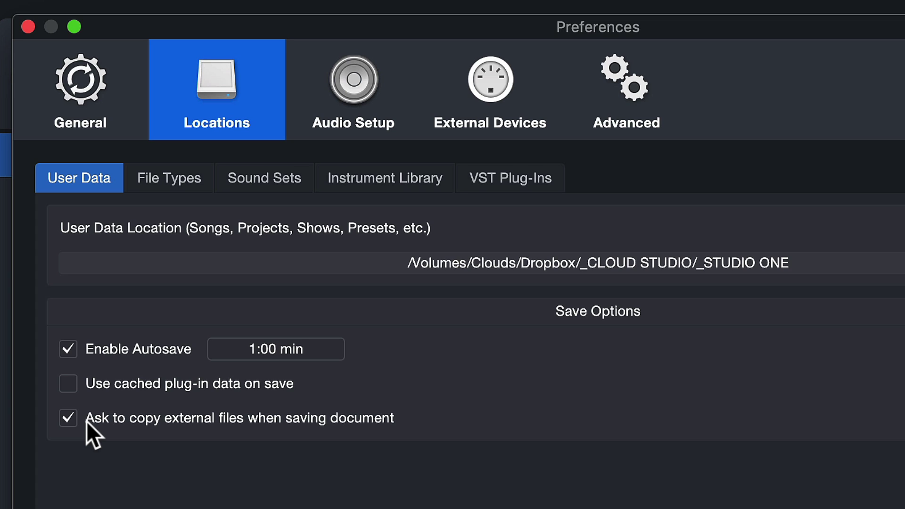
Review the File Types list, selecting aac through aif, then show the Sound Sets locations
click(199, 173)
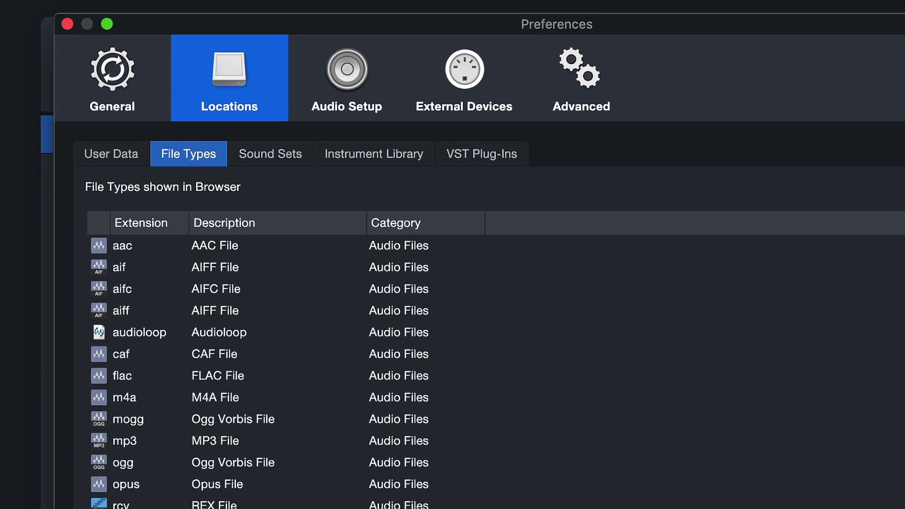
scroll(302, 424, down, 10)
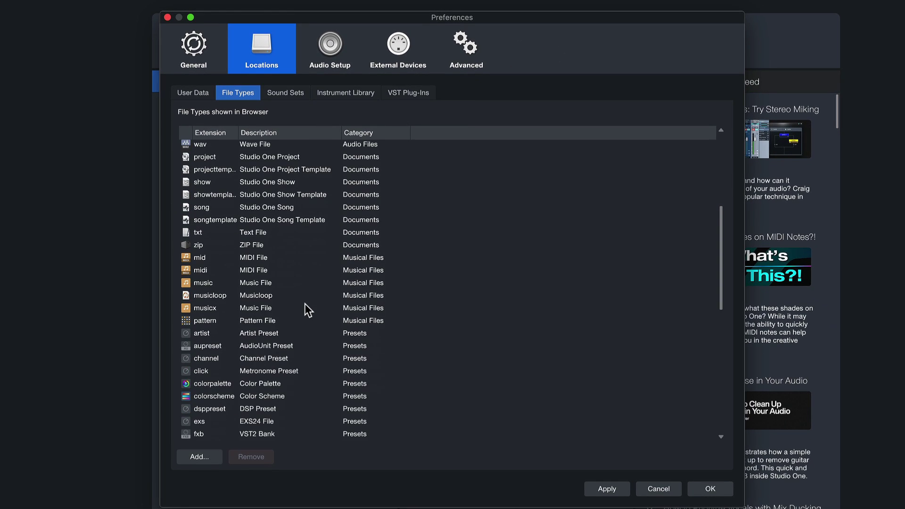
scroll(304, 303, up, 10)
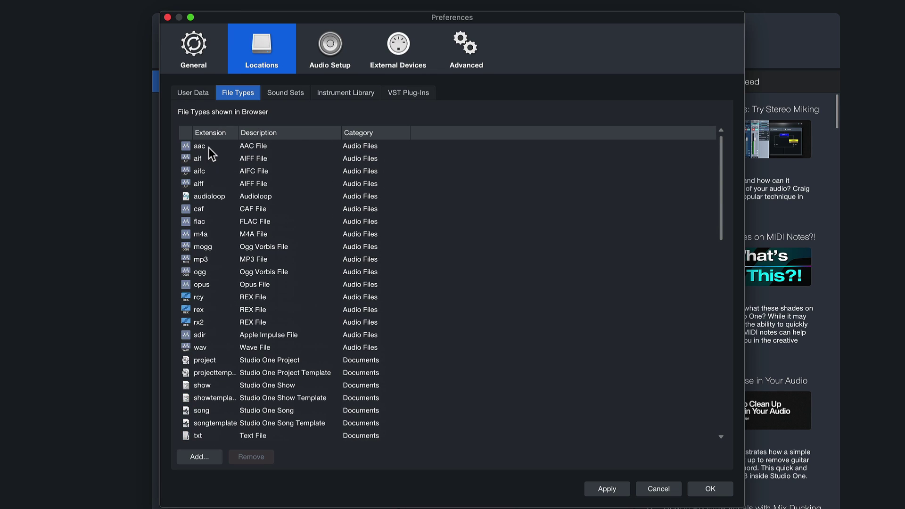
drag(209, 147, 227, 193)
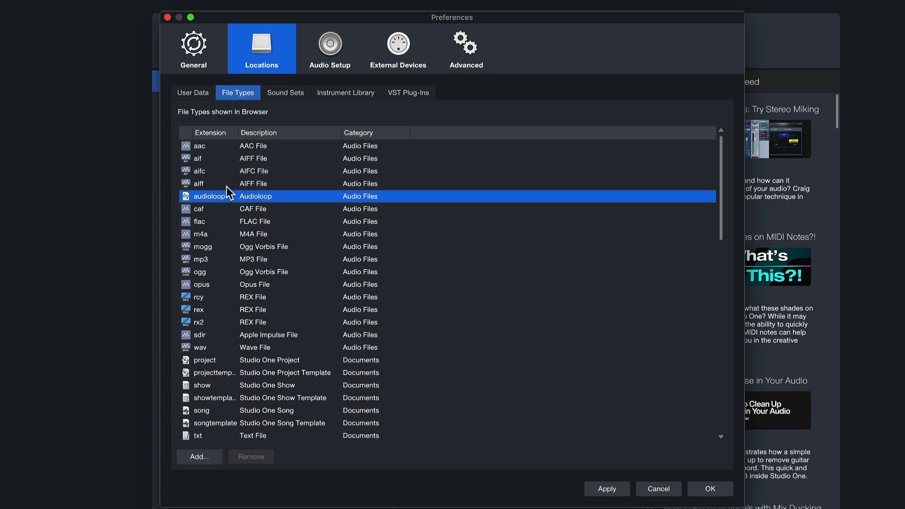
click(225, 157)
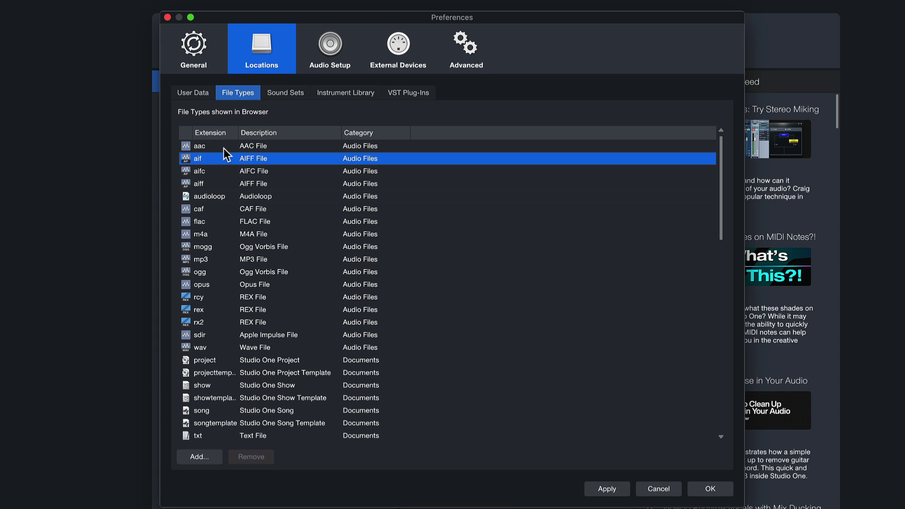
click(283, 91)
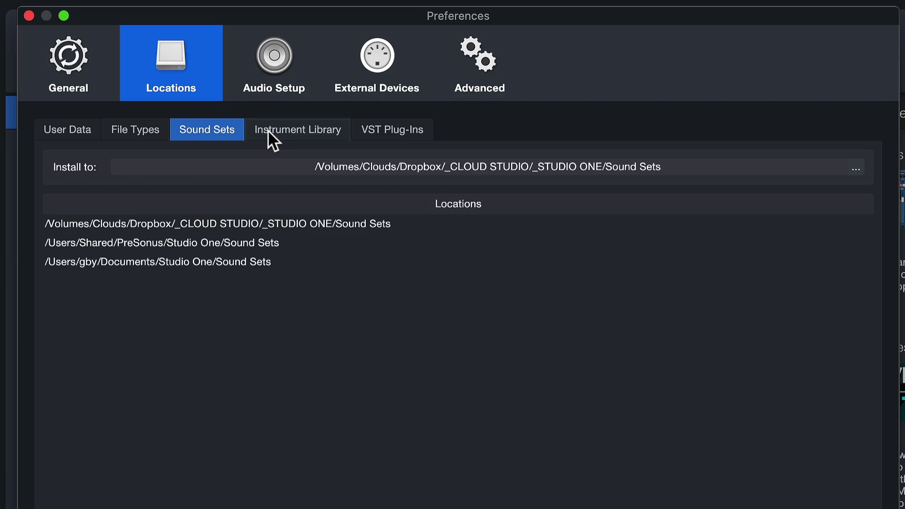
Show the Instrument Library page listing the Dropbox cloud studio SoundFonts folder
click(268, 130)
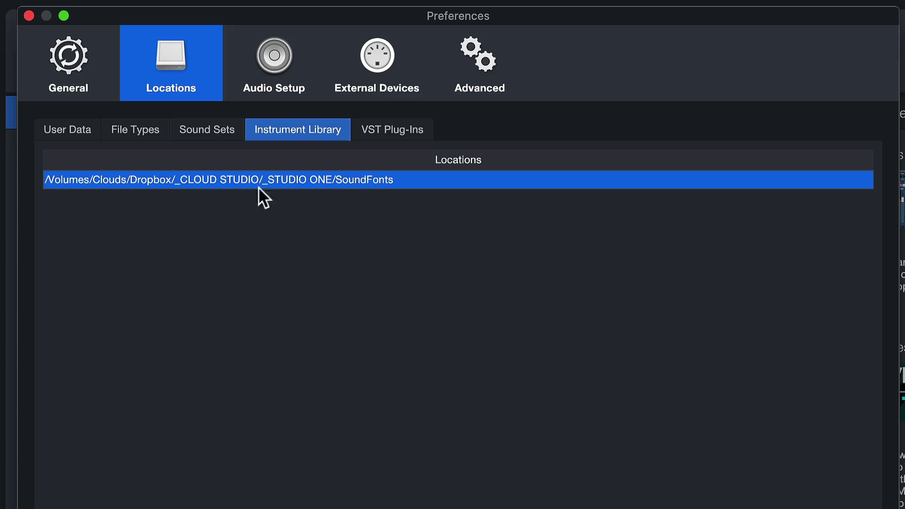
Show the VST Plug-Ins page with its three plug-in search folders
click(377, 126)
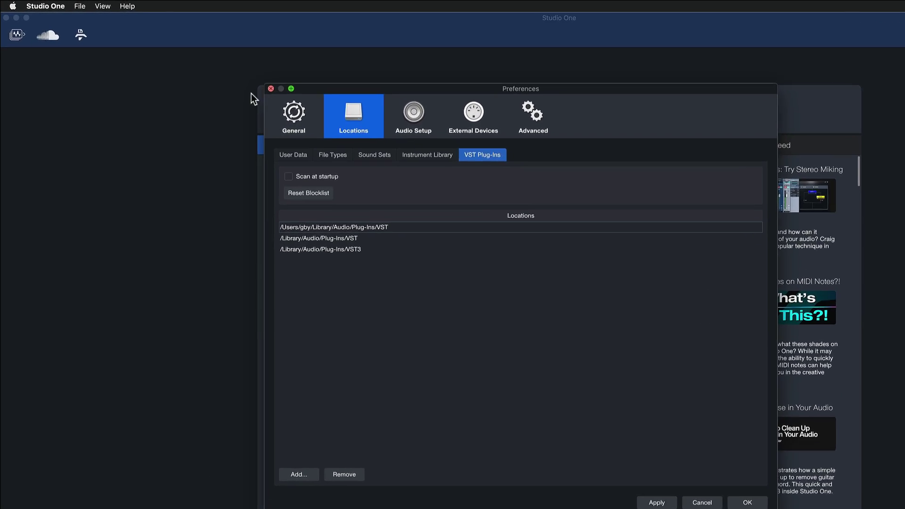
Close Preferences, open Studio One > Backup and Restore, and untick I/O Configurations
click(219, 72)
click(78, 9)
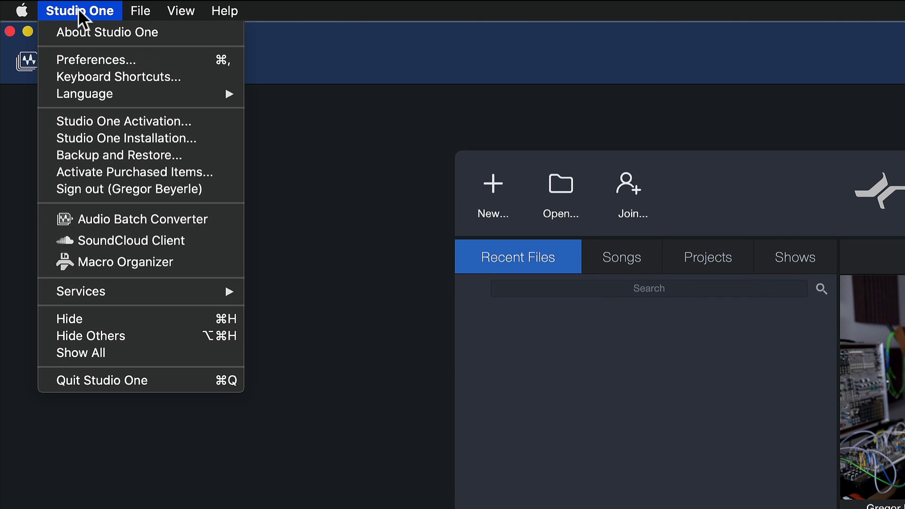
click(141, 150)
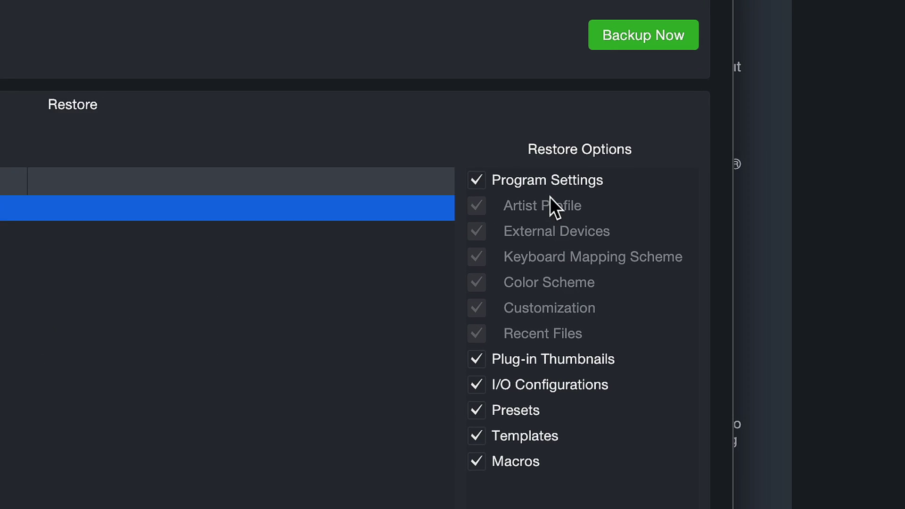
click(484, 382)
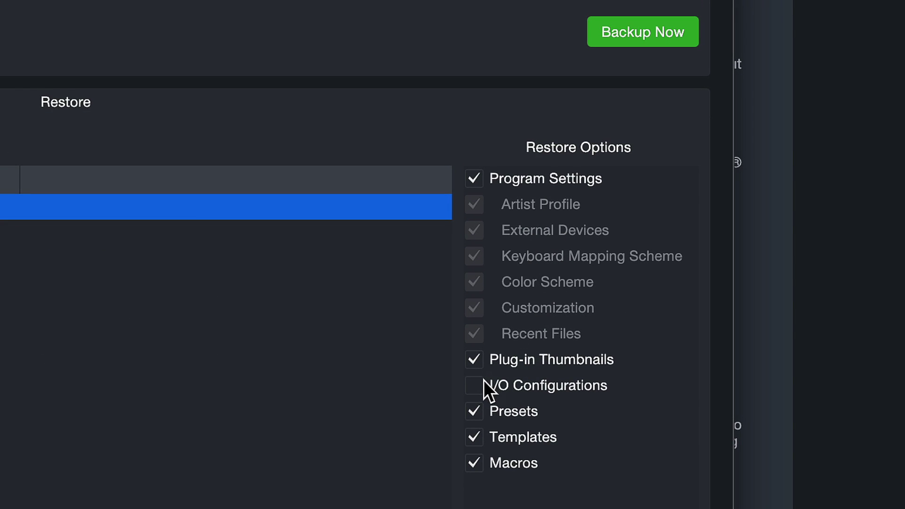